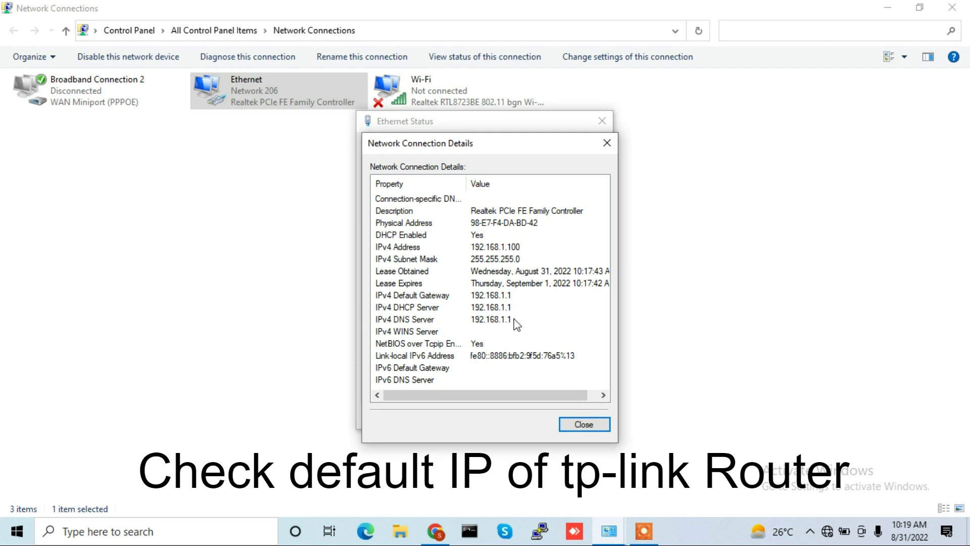
# Note the Ethernet default gateway 192.168.1.1, then close both connection details dialogs
pyautogui.click(494, 296)
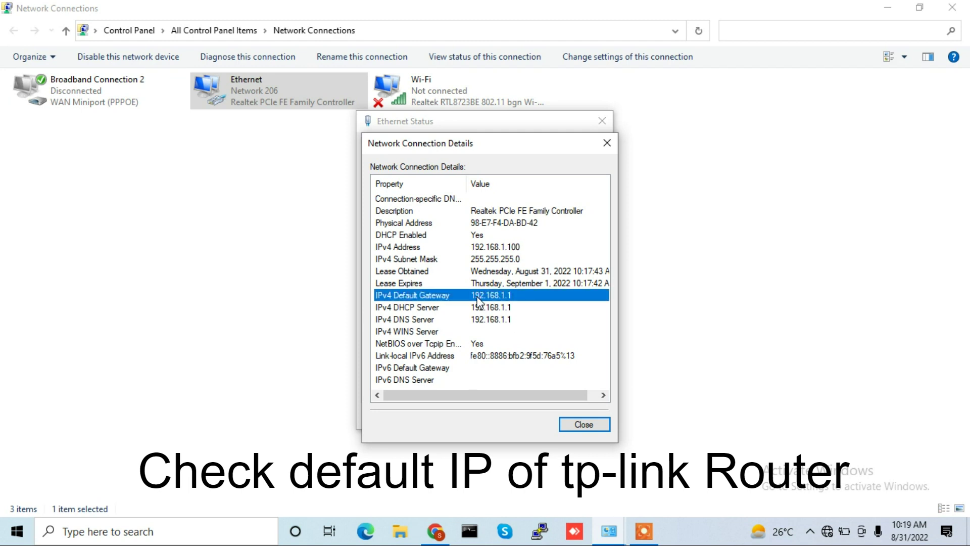
pyautogui.click(606, 146)
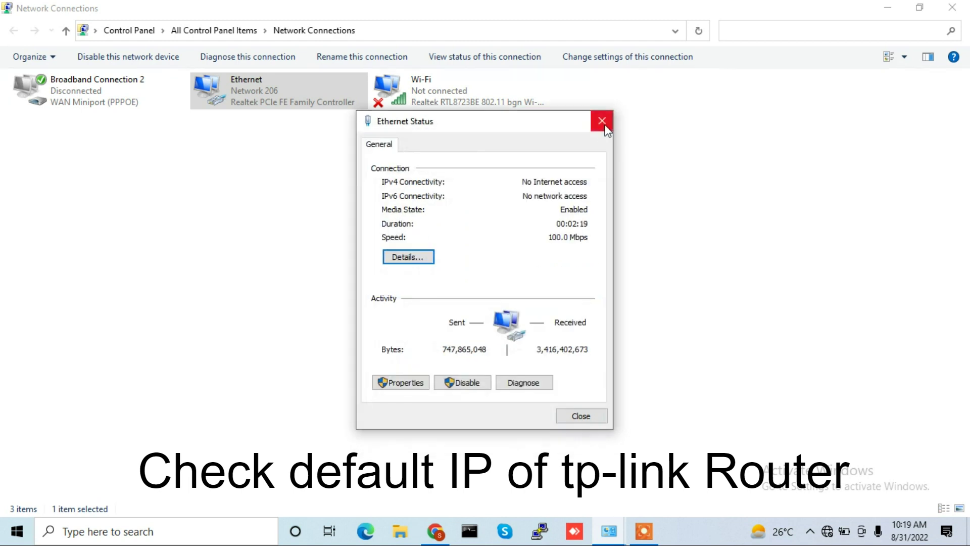
pyautogui.click(602, 122)
# Bring Chrome forward and load the router admin page at 192.168.1.1
pyautogui.click(887, 7)
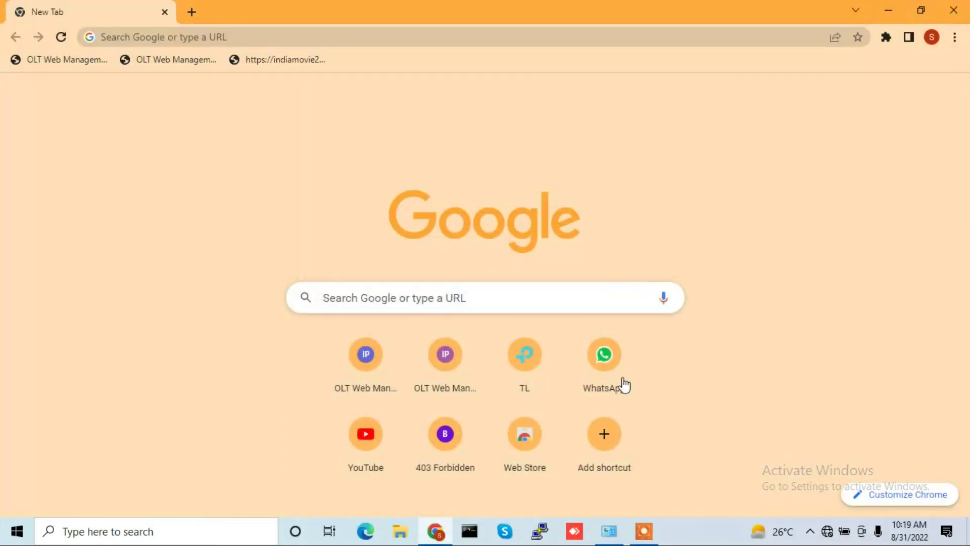
pyautogui.click(436, 531)
pyautogui.click(435, 531)
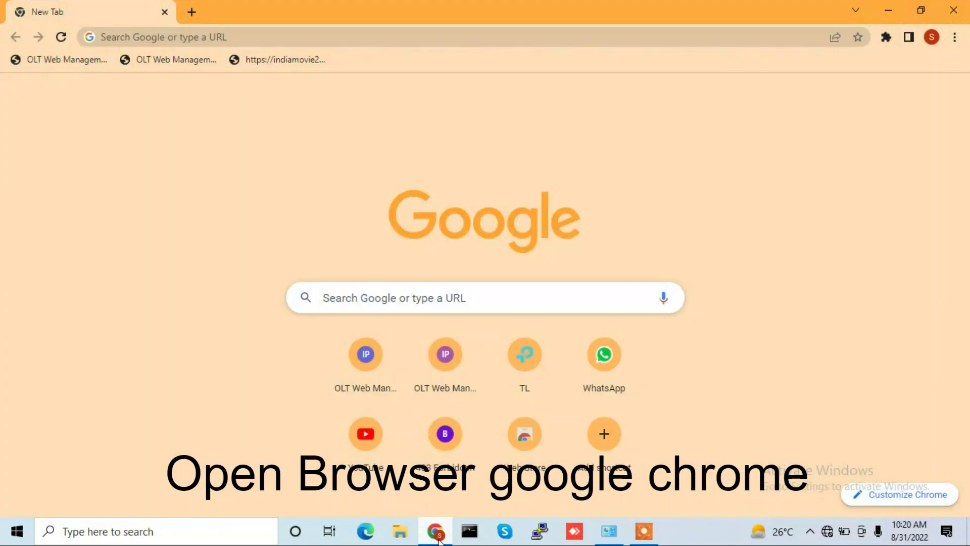
pyautogui.click(208, 38)
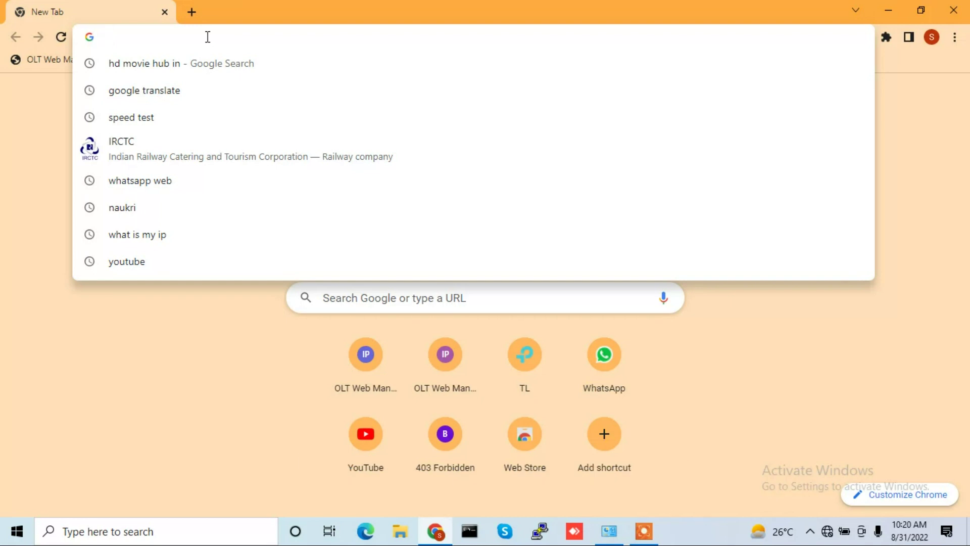
pyautogui.write('192.')
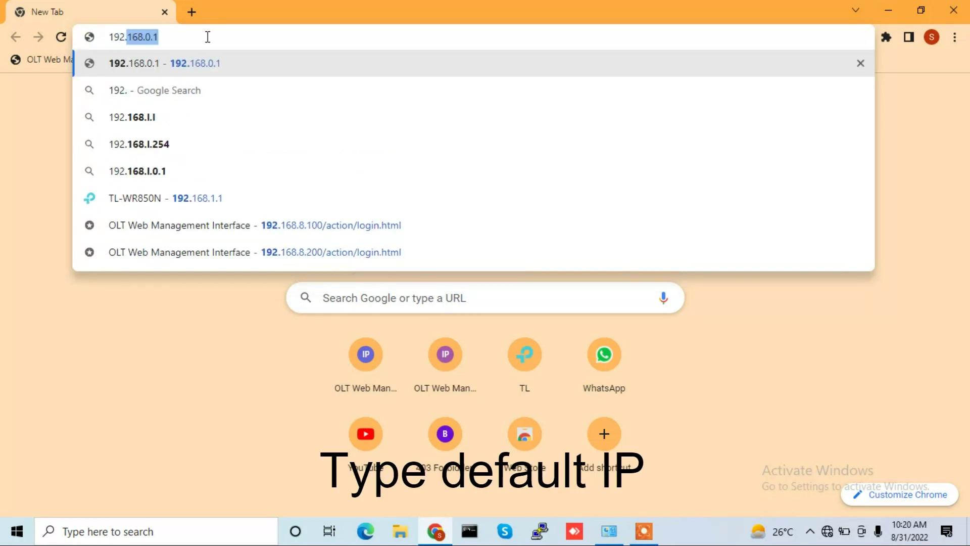
pyautogui.write('168.1.1')
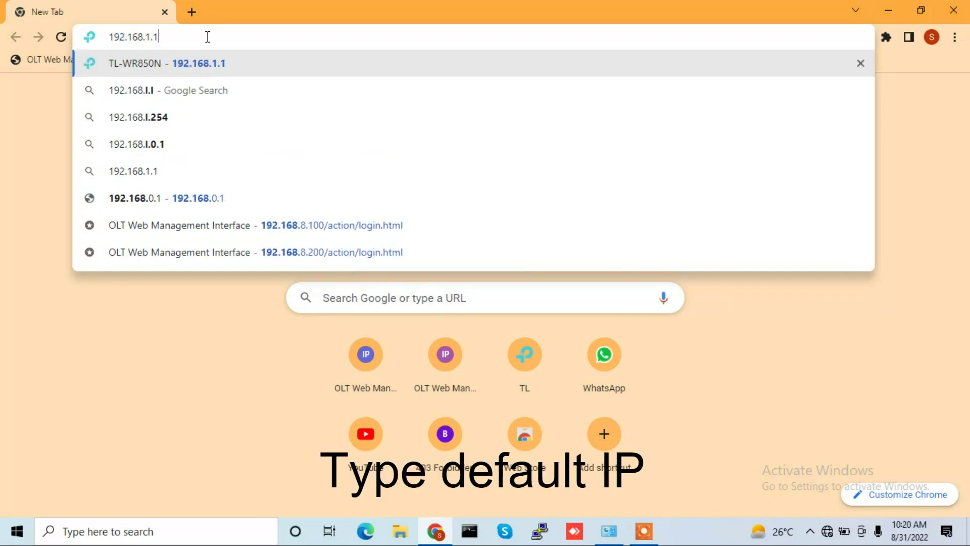
pyautogui.press('Return')
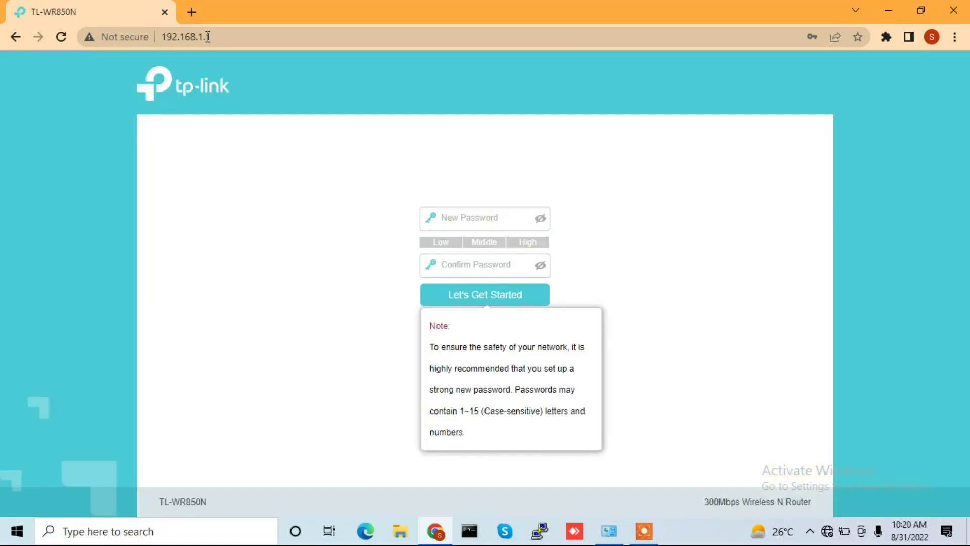
# Create and confirm a new router admin password, then start the setup
pyautogui.click(463, 216)
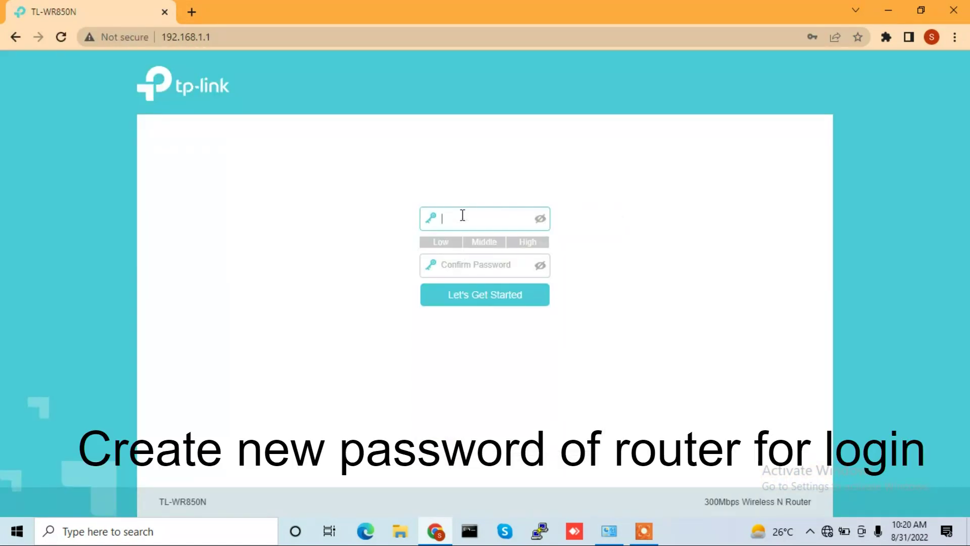
pyautogui.write('•••')
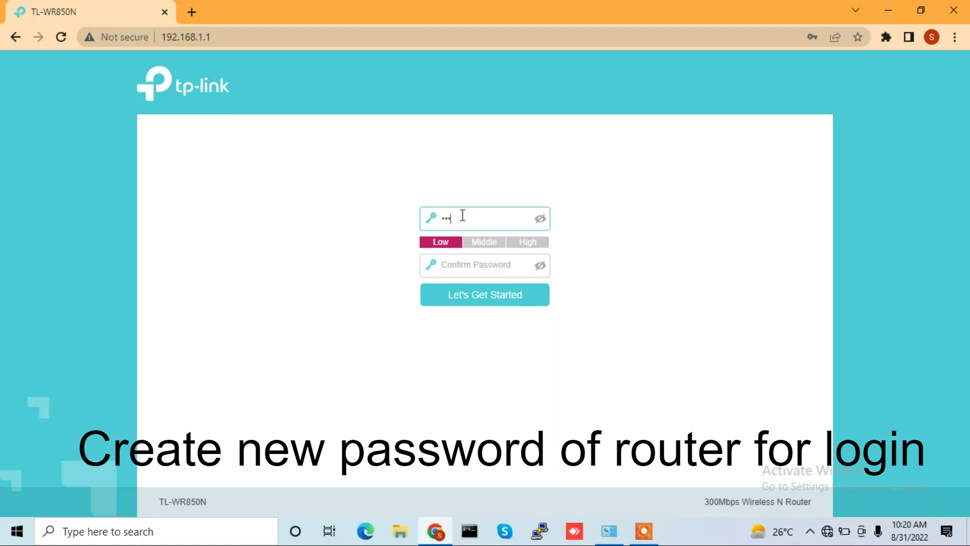
pyautogui.write('••••')
pyautogui.press('Tab')
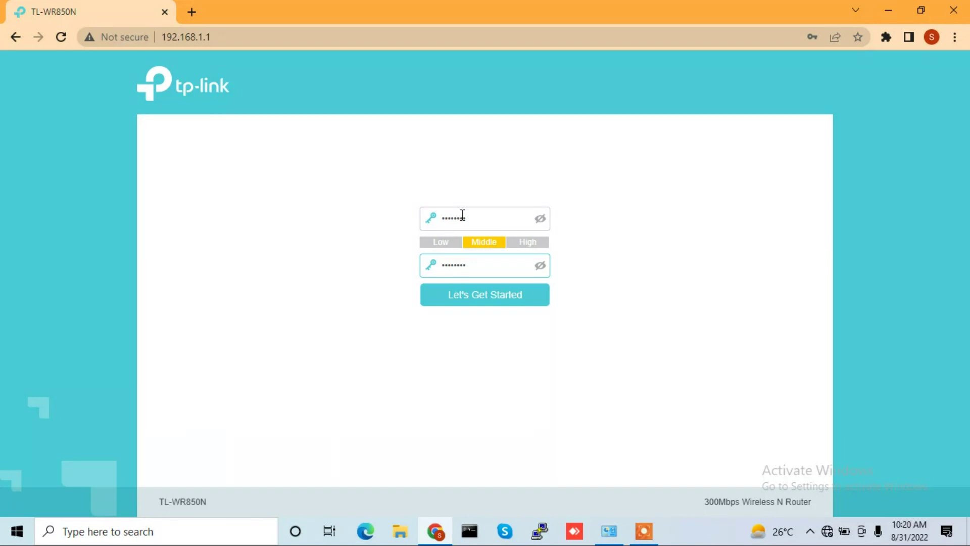
pyautogui.click(495, 303)
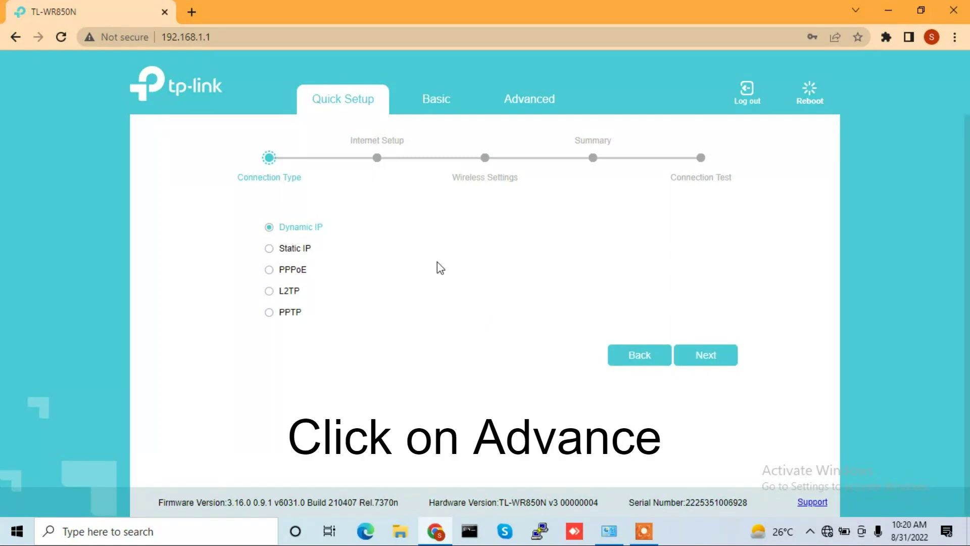
# Go to Advanced > Network > Internet to list the ipoe_eth_0_0_d connection
pyautogui.click(529, 109)
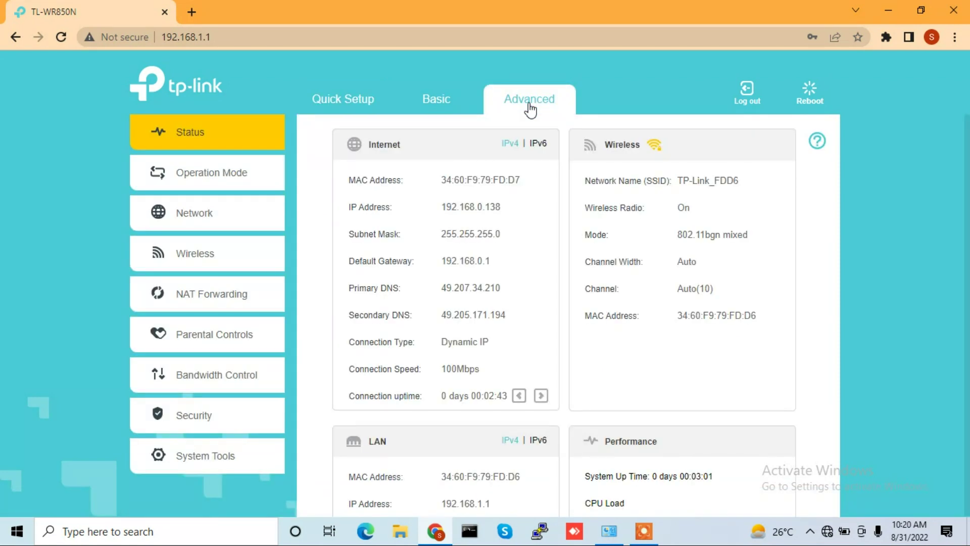
pyautogui.click(207, 216)
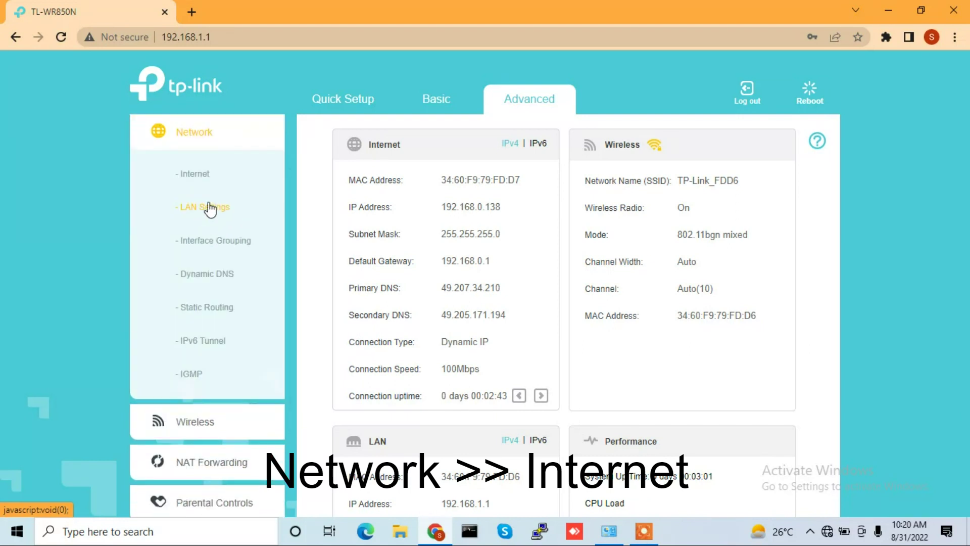
pyautogui.click(196, 176)
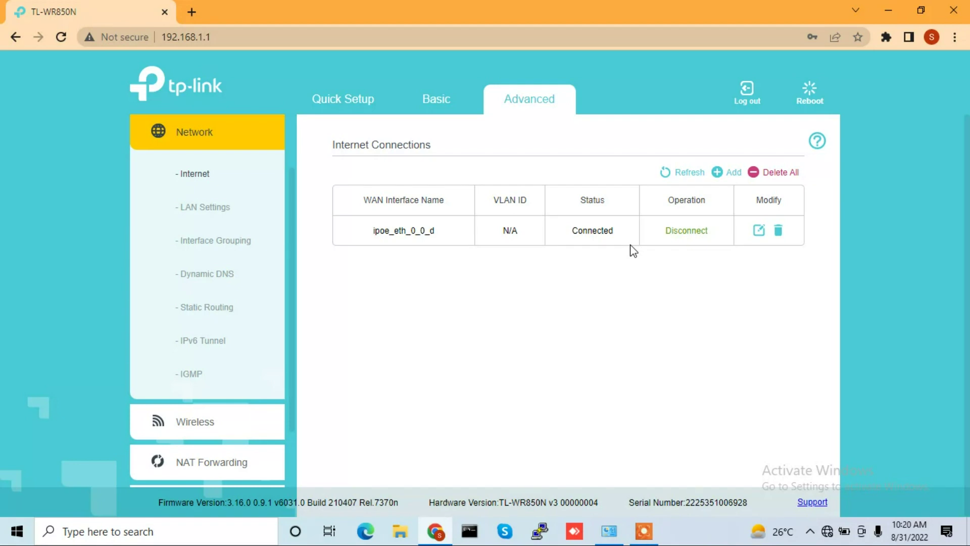
# Inspect, then delete the default ipoe_eth_0_0_d connection and confirm the deletion
pyautogui.click(757, 231)
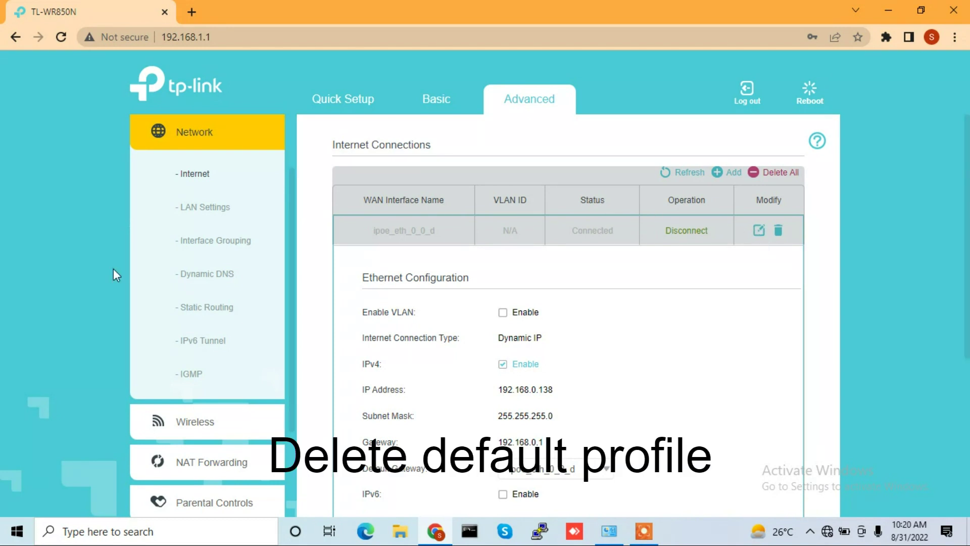
pyautogui.click(194, 176)
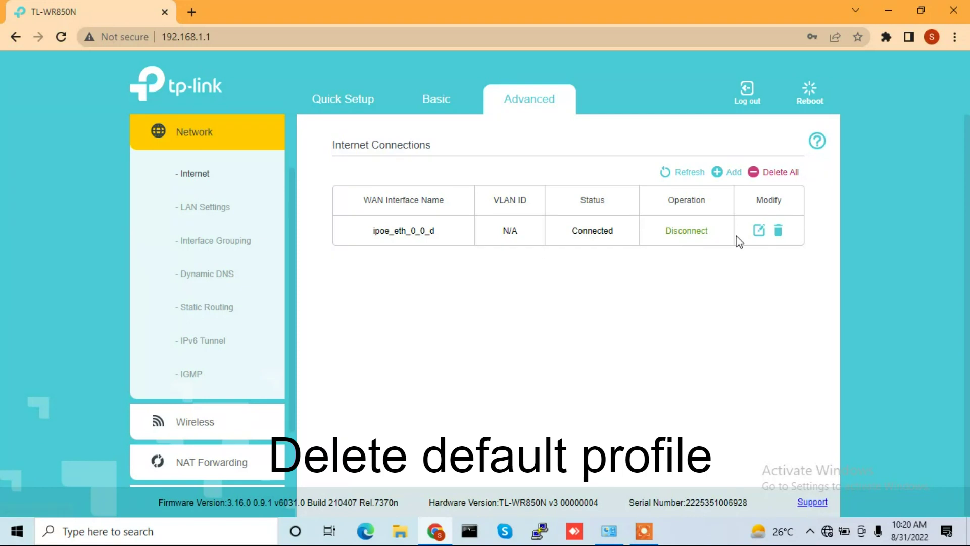
pyautogui.click(778, 232)
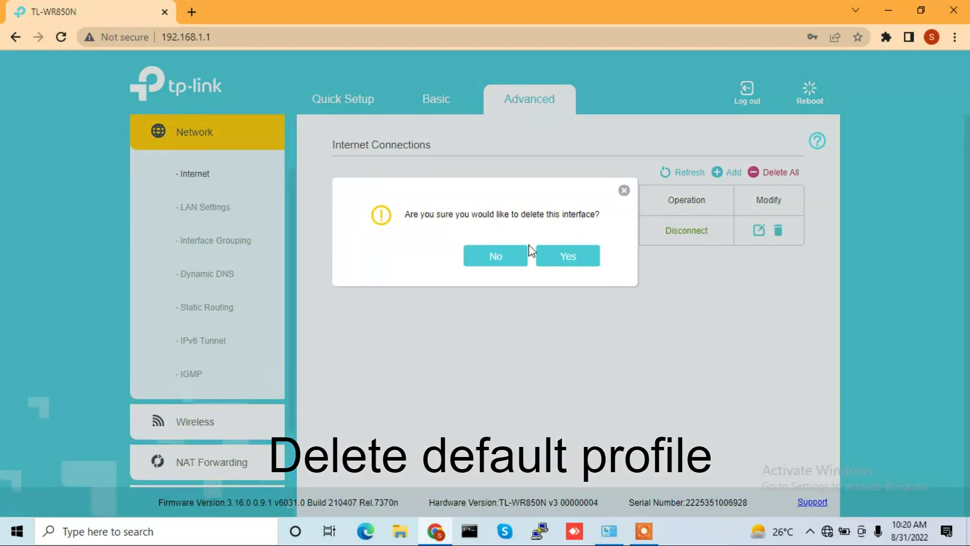
pyautogui.click(564, 256)
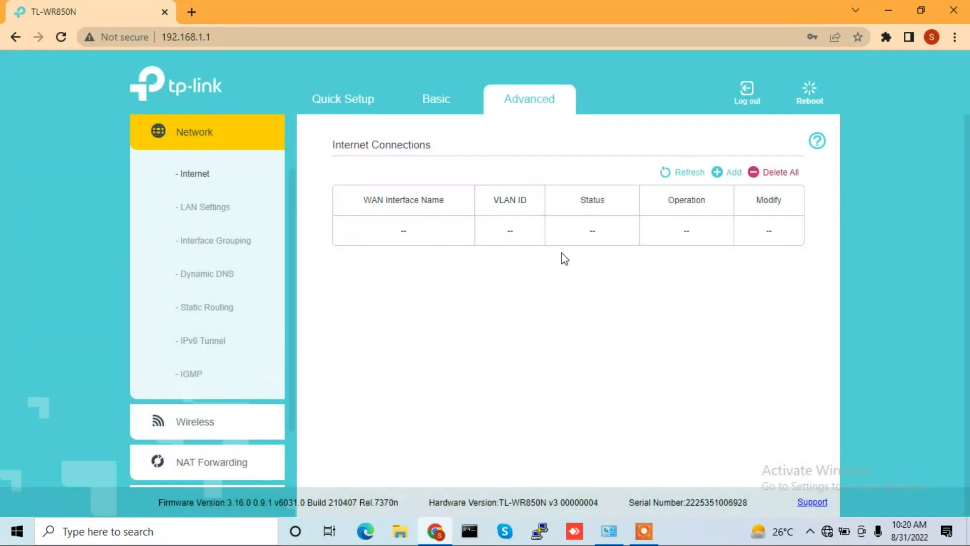
# Add a new PPPoE connection with the ISP account username and password
pyautogui.click(729, 172)
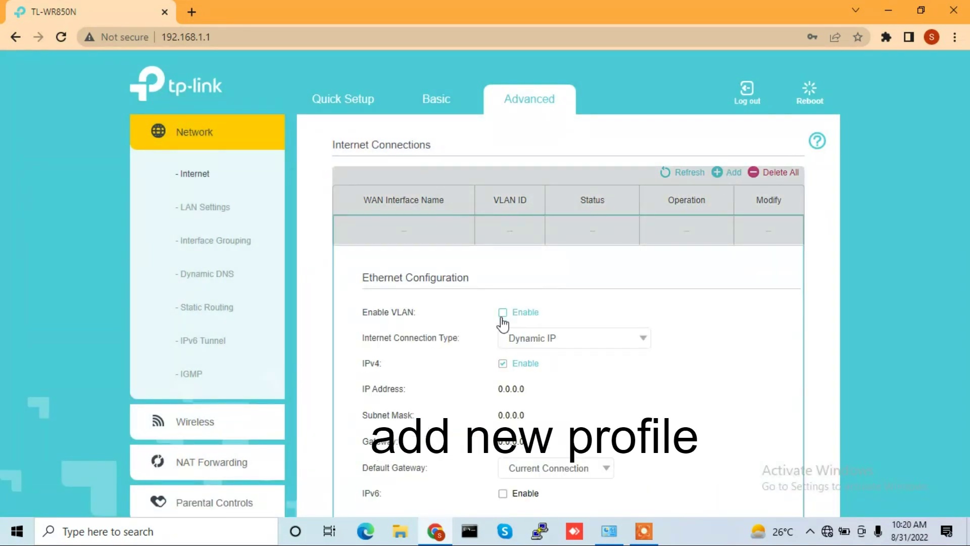
pyautogui.click(549, 347)
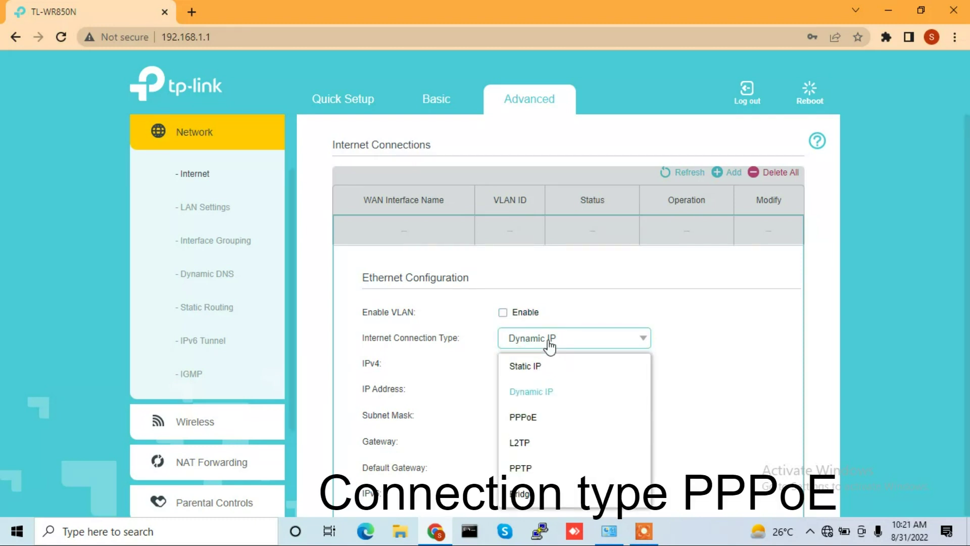
pyautogui.click(523, 419)
pyautogui.click(523, 418)
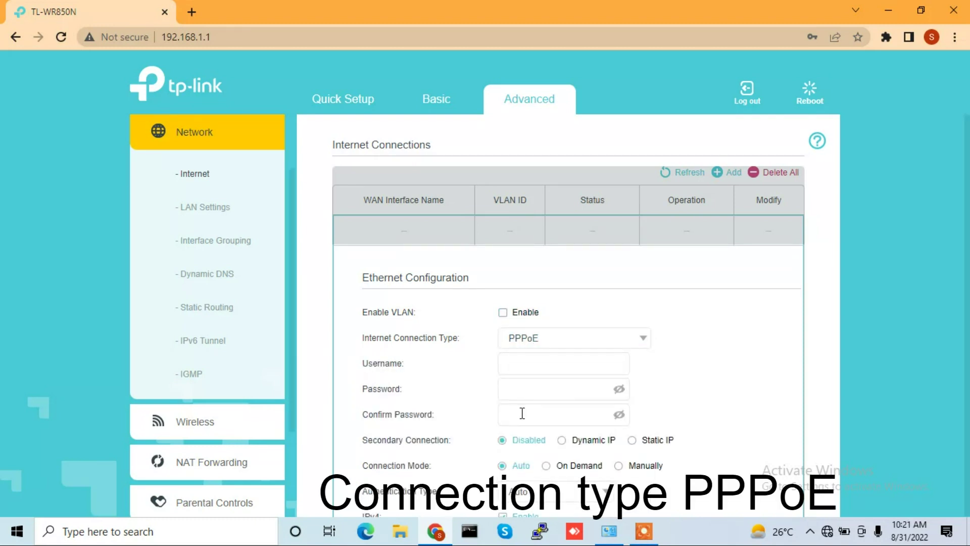
pyautogui.click(523, 365)
pyautogui.write('w')
pyautogui.press('BackSpace')
pyautogui.write('newus')
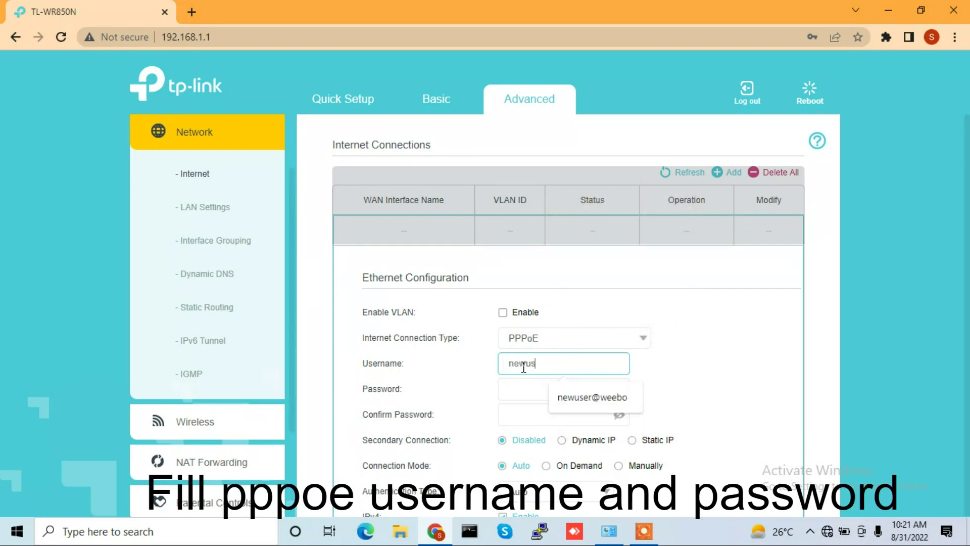
pyautogui.write('er@')
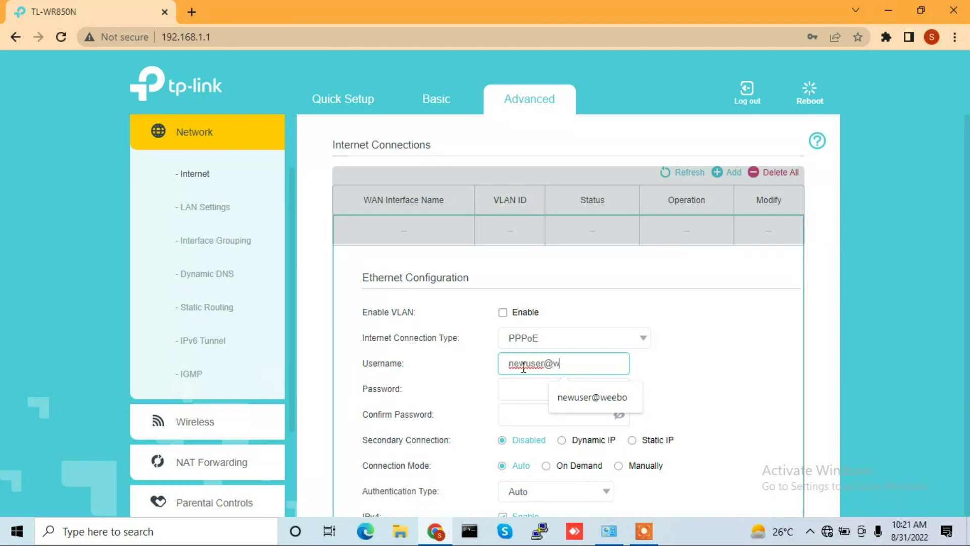
pyautogui.write('weebo')
pyautogui.press('Tab')
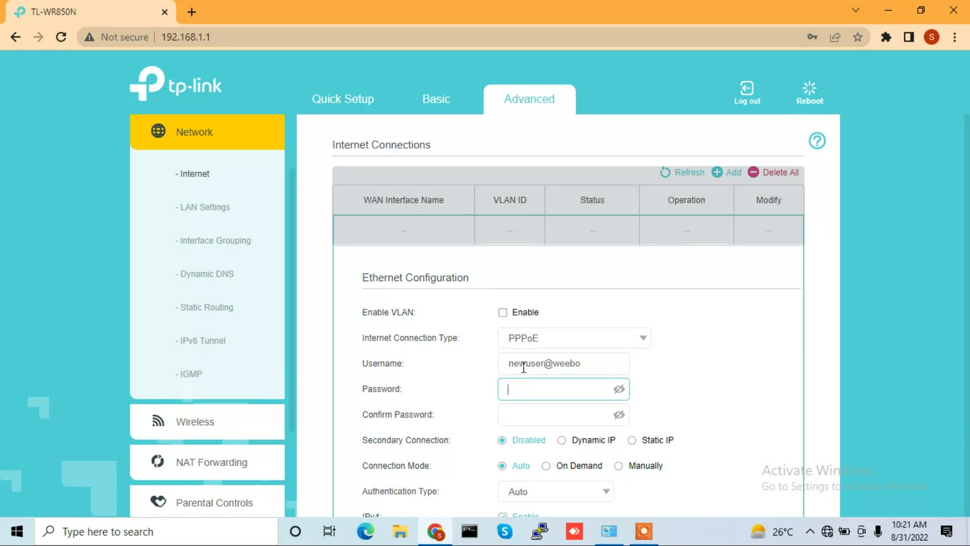
pyautogui.press('Tab')
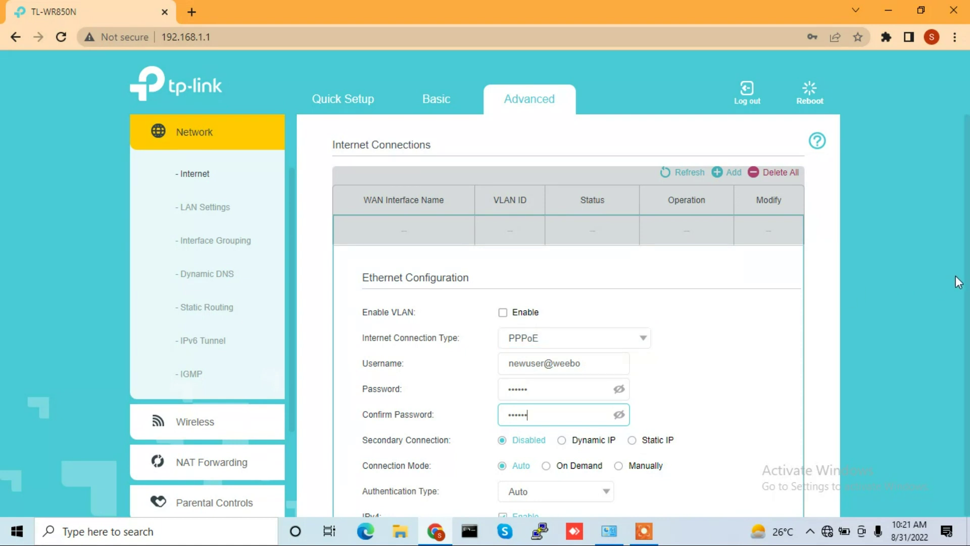
# Keep Secondary Connection Disabled and Authentication Auto, scrolling down to the Save button
pyautogui.scroll(-3, 957, 315)
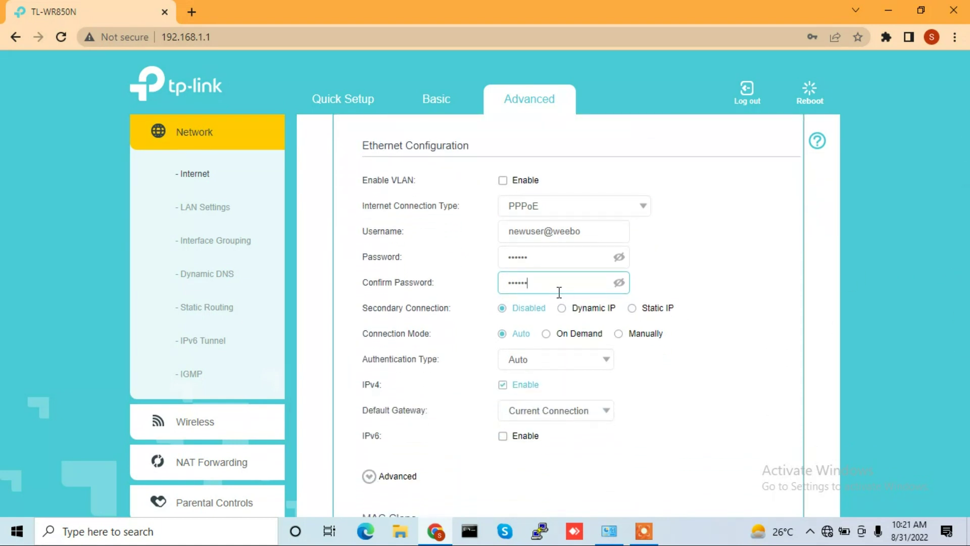
pyautogui.click(502, 309)
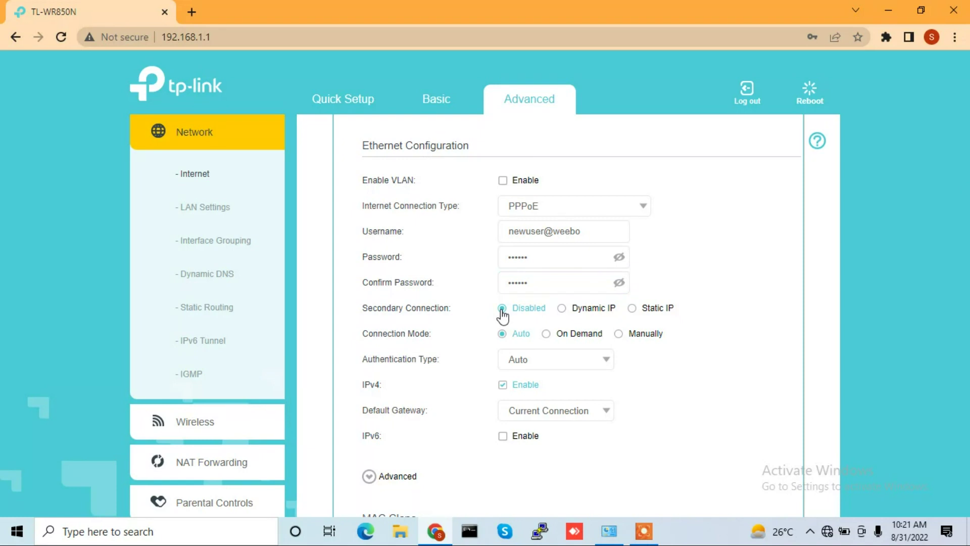
pyautogui.click(535, 365)
pyautogui.click(527, 392)
pyautogui.scroll(-3, 952, 314)
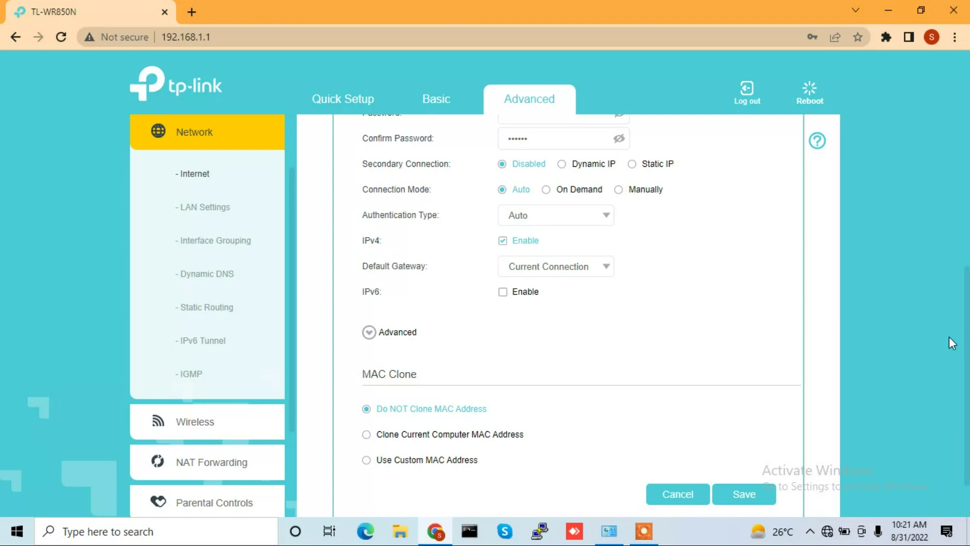
pyautogui.click(369, 332)
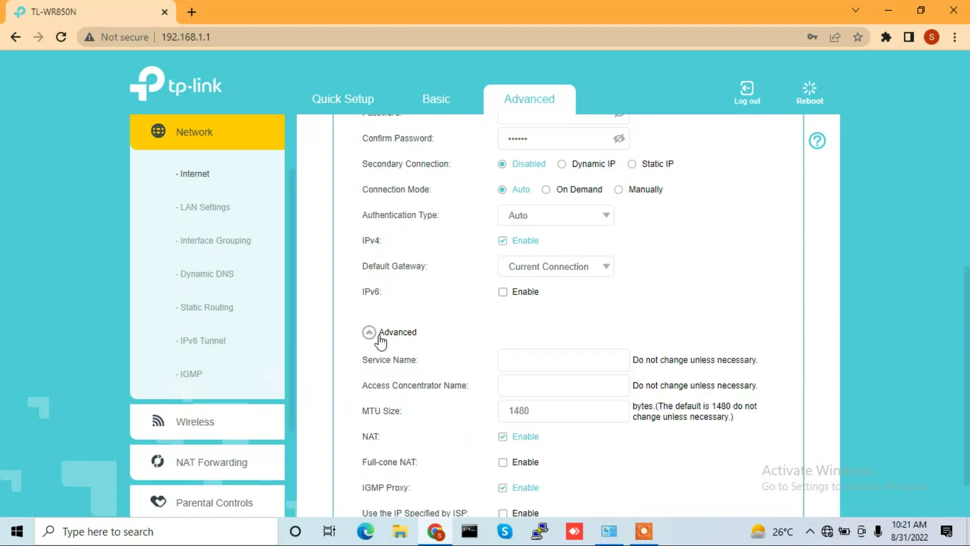
pyautogui.click(374, 334)
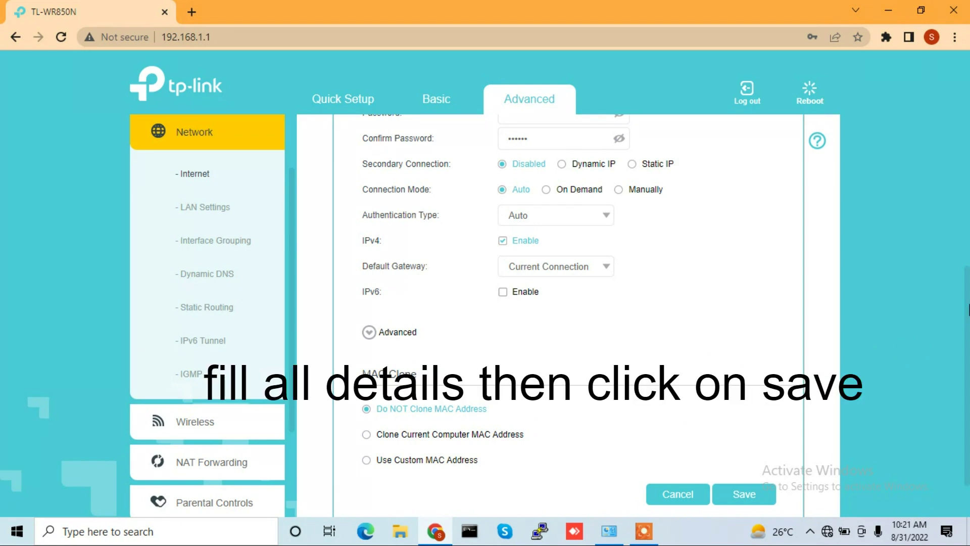
pyautogui.scroll(-2, 657, 353)
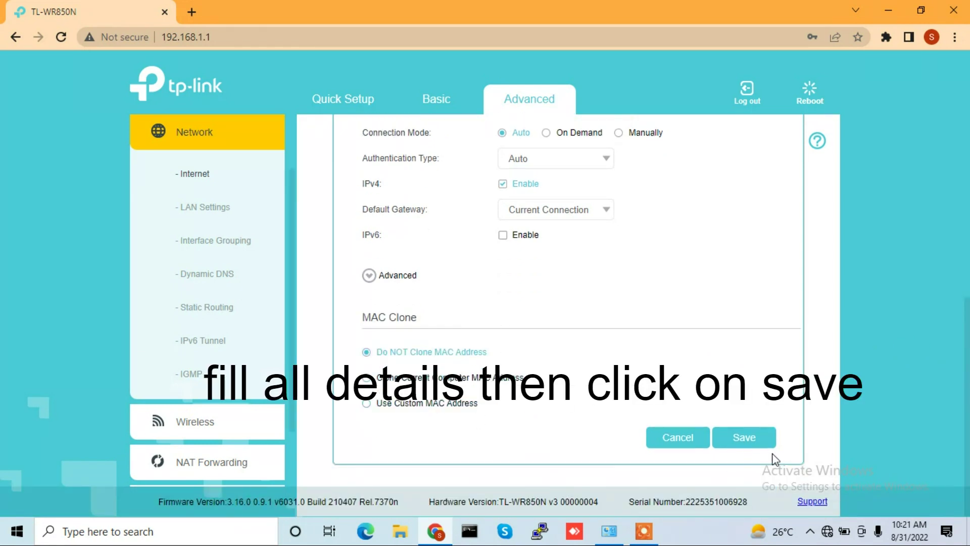
# Save the PPPoE connection, dismiss Chrome's password prompts, and check pppoe_eth_0_0_d shows Connected
pyautogui.click(749, 437)
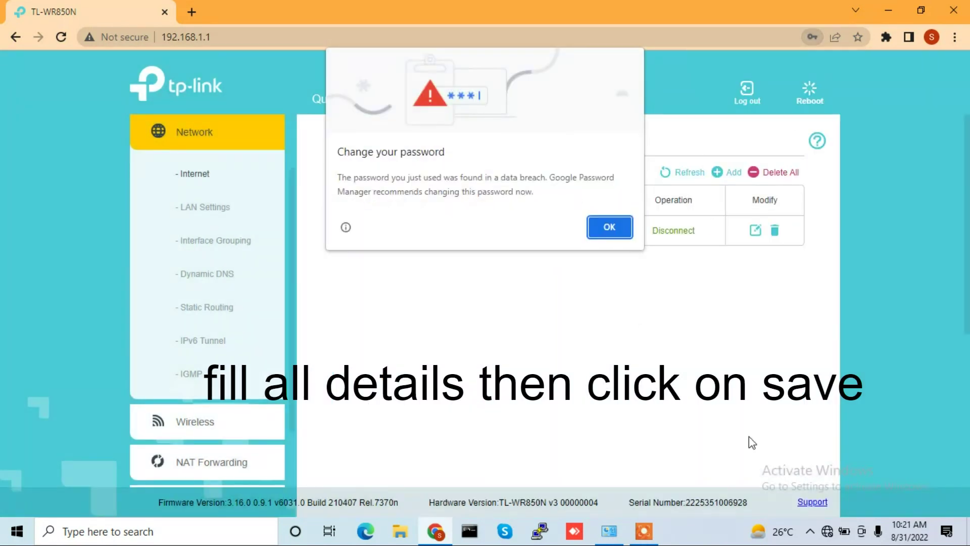
pyautogui.click(606, 225)
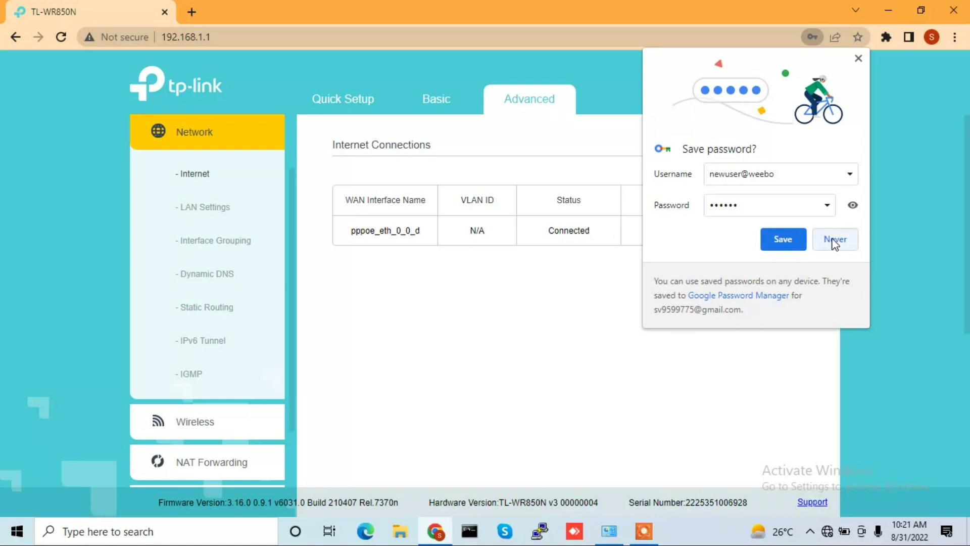
pyautogui.click(834, 238)
pyautogui.moveTo(597, 232); pyautogui.dragTo(551, 235)
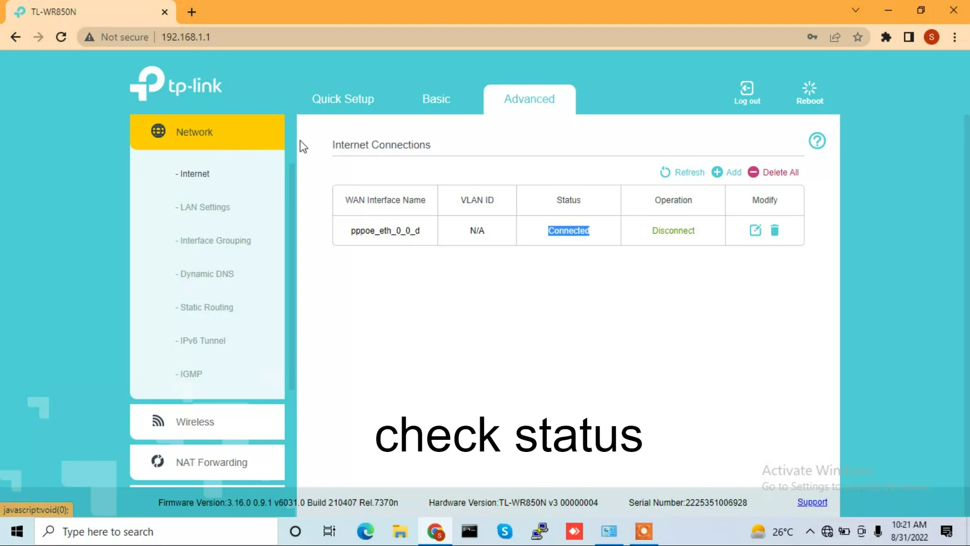
# In Wireless Settings, rename the SSID to MK Fibernet Solution
pyautogui.click(438, 111)
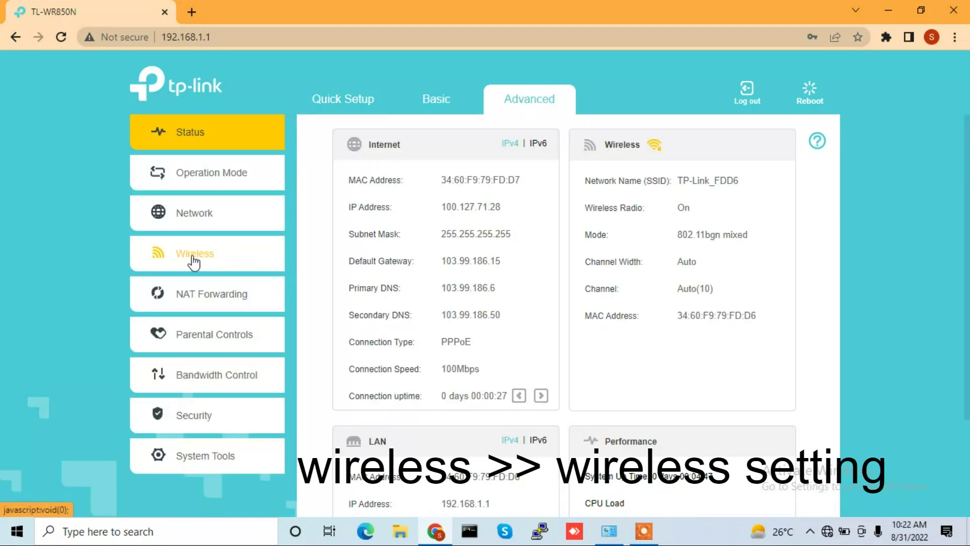
pyautogui.click(194, 258)
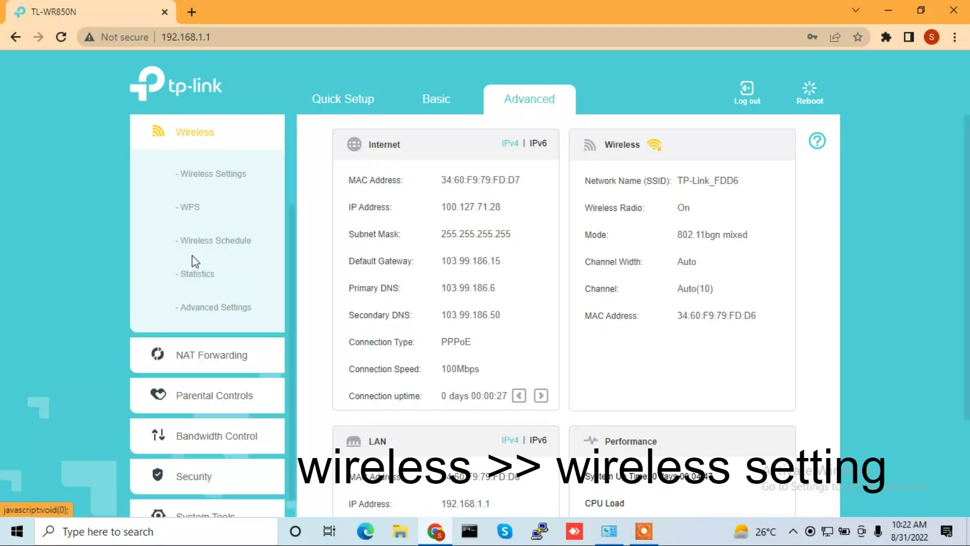
pyautogui.click(213, 182)
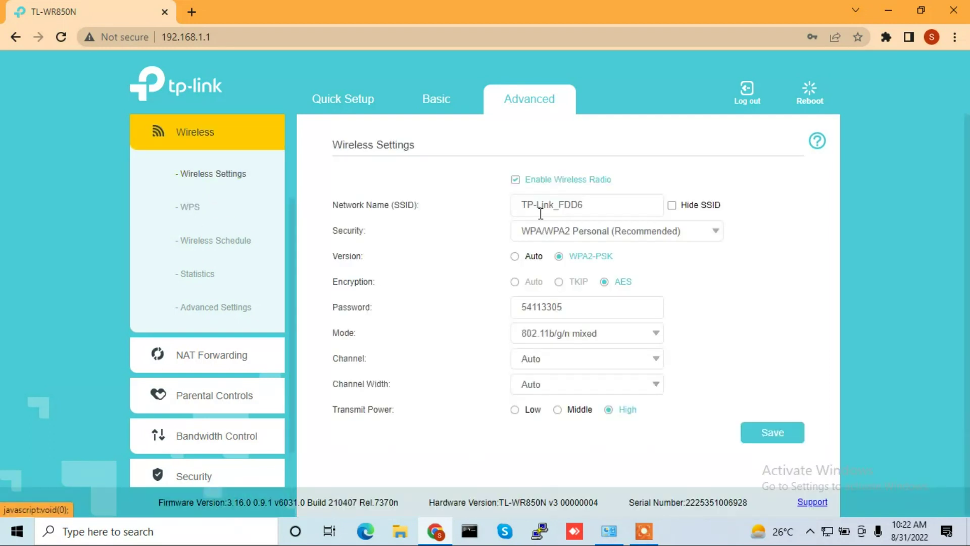
pyautogui.moveTo(590, 202); pyautogui.dragTo(502, 208)
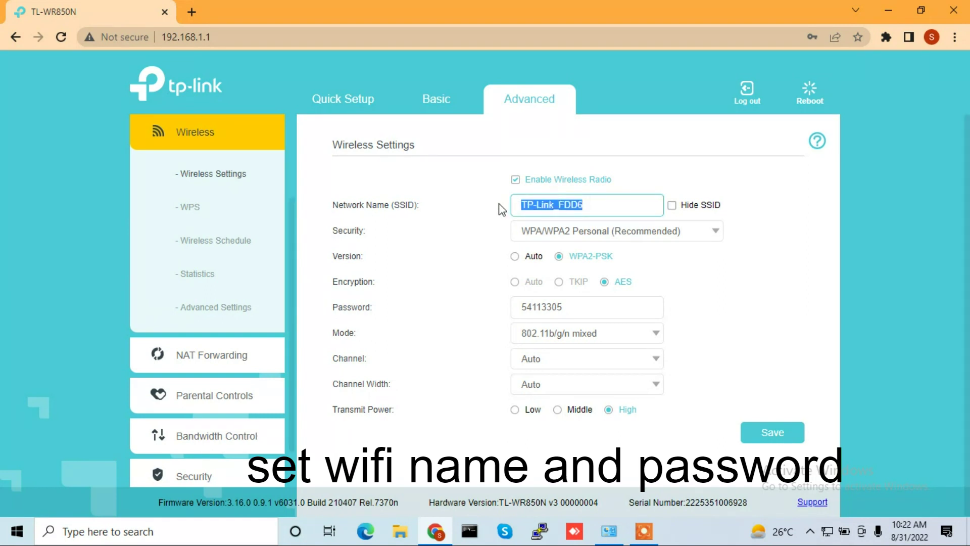
pyautogui.write('Mk')
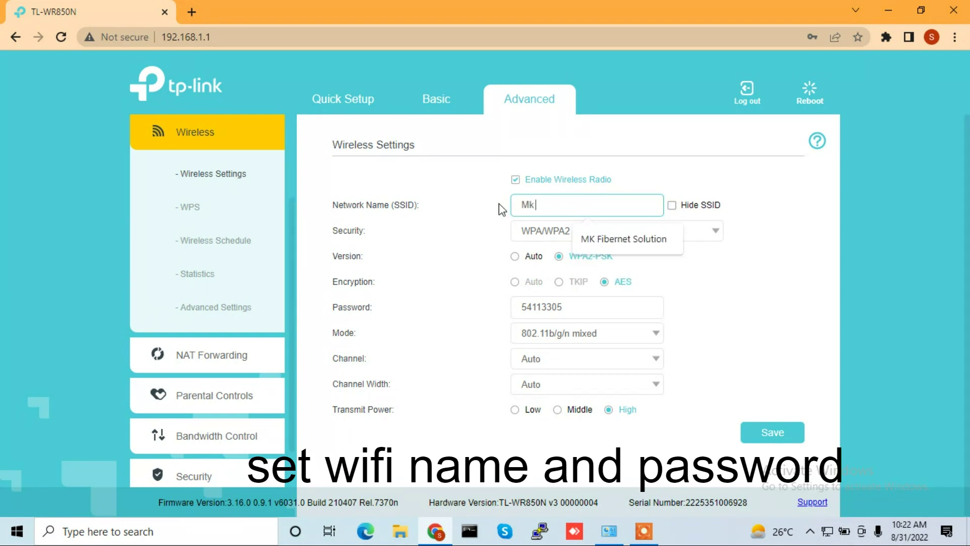
pyautogui.click(633, 252)
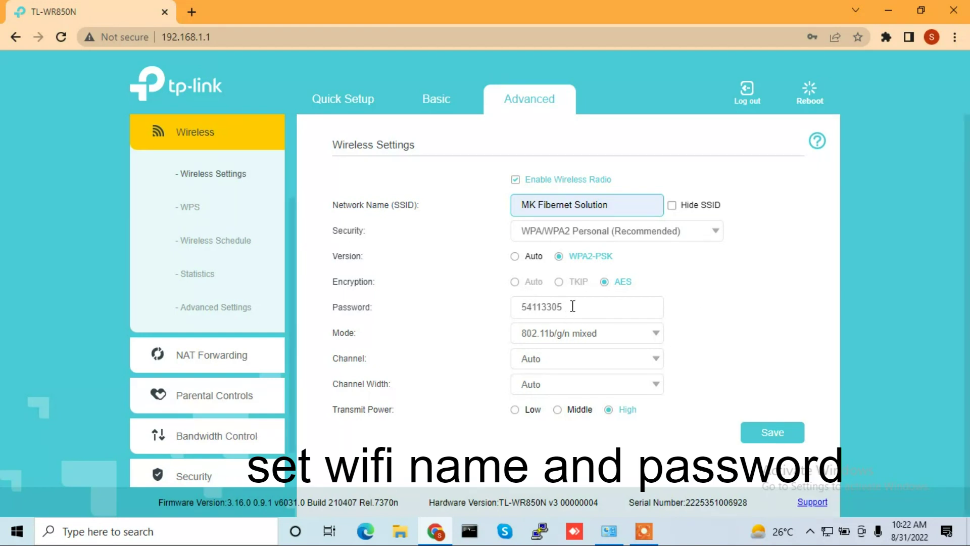
# Replace the Wi-Fi password with a new one and save the wireless settings
pyautogui.moveTo(572, 306); pyautogui.dragTo(524, 306)
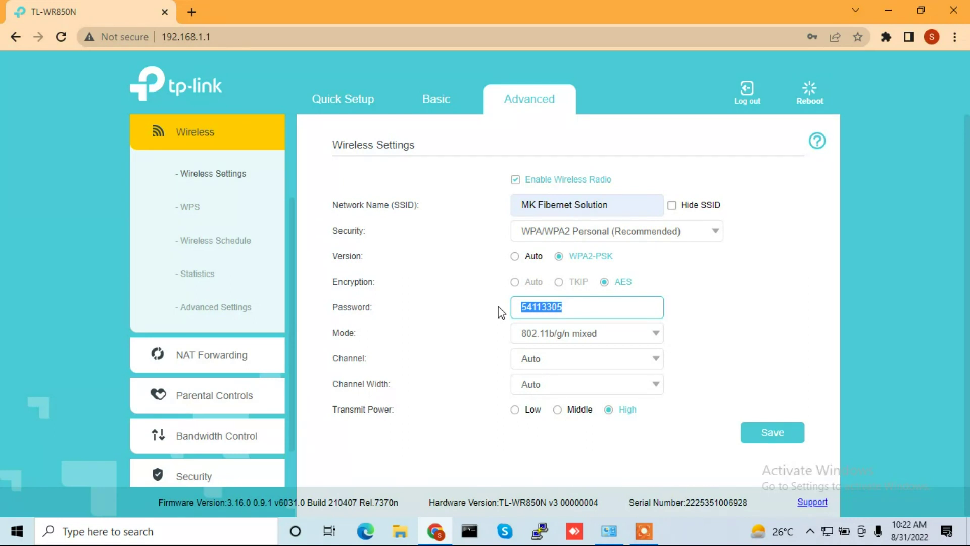
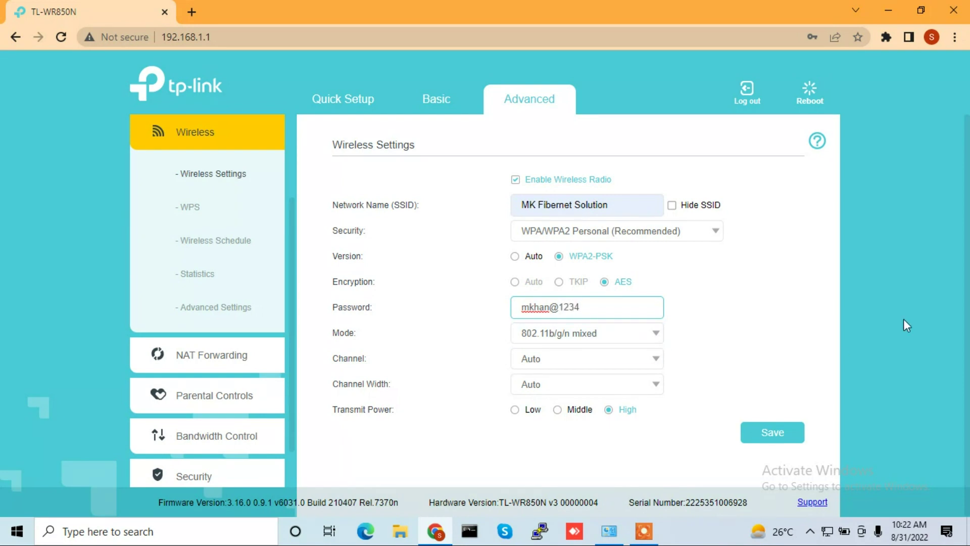
pyautogui.click(778, 435)
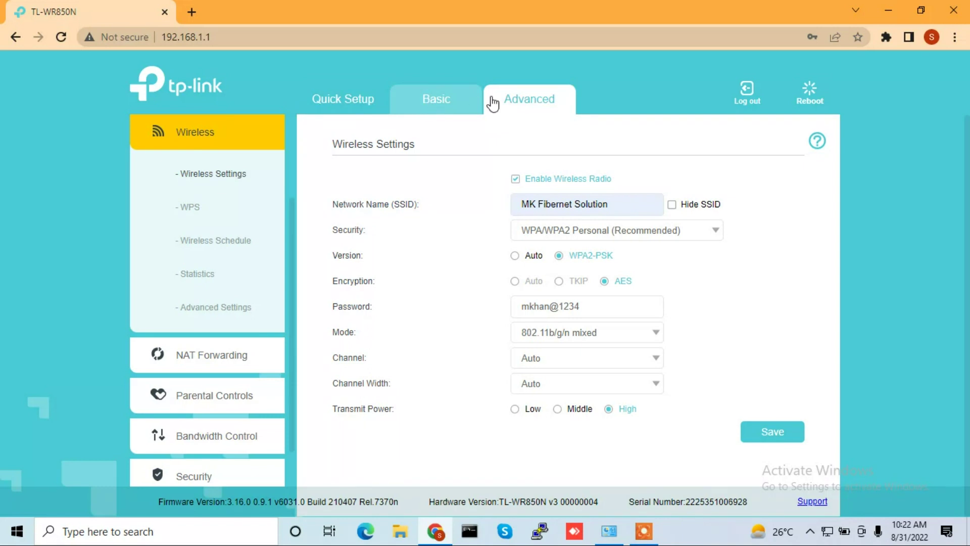
# Return to the Status page and turn on Windows Wi-Fi to find MK Fibernet Solution
pyautogui.click(541, 100)
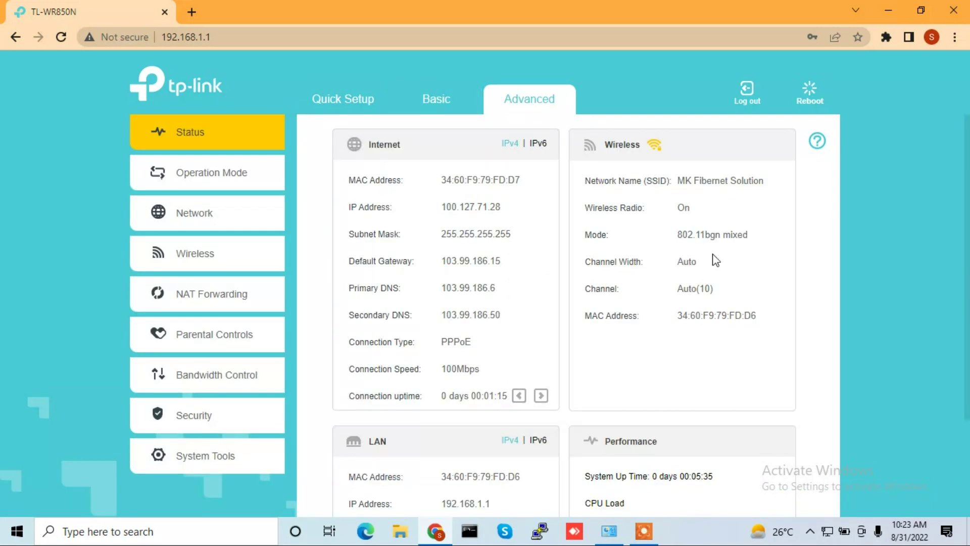
pyautogui.click(827, 531)
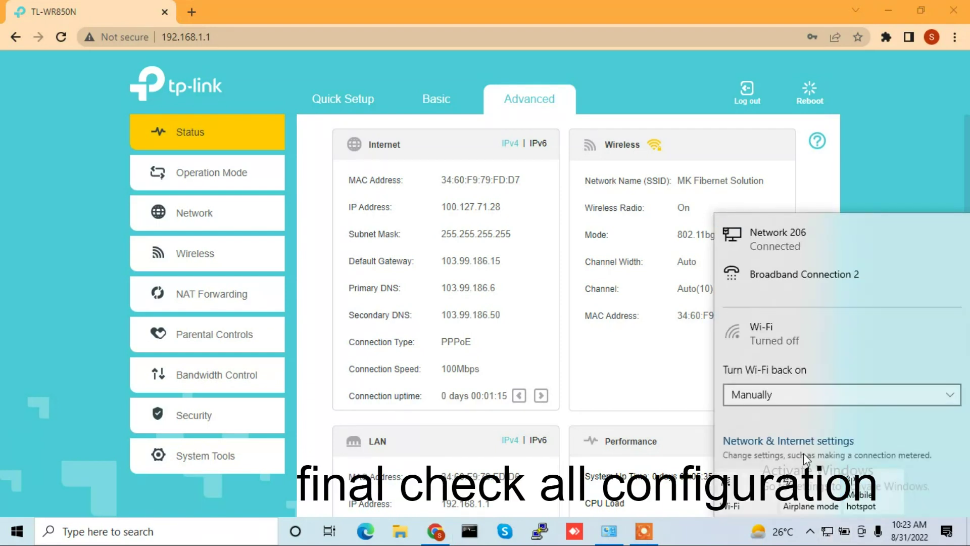
pyautogui.click(743, 493)
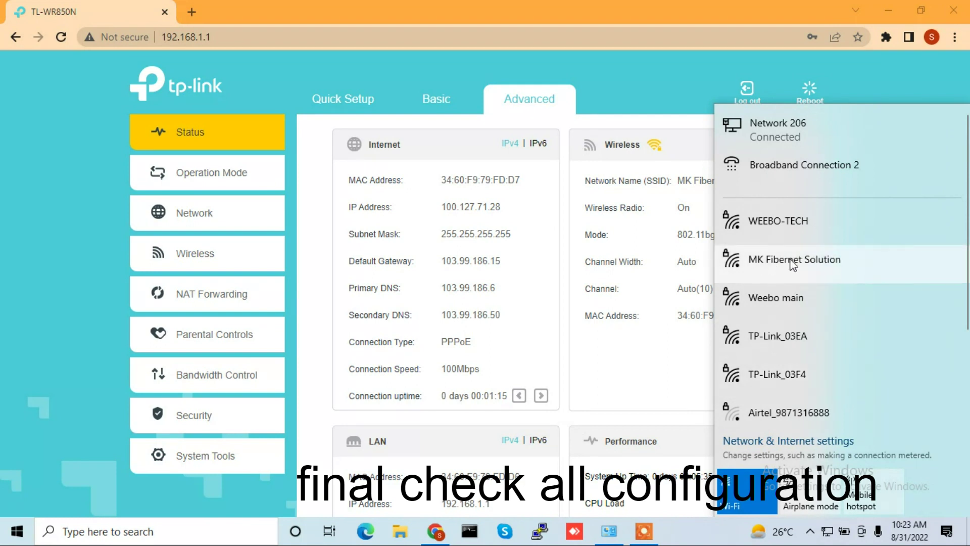
pyautogui.click(635, 378)
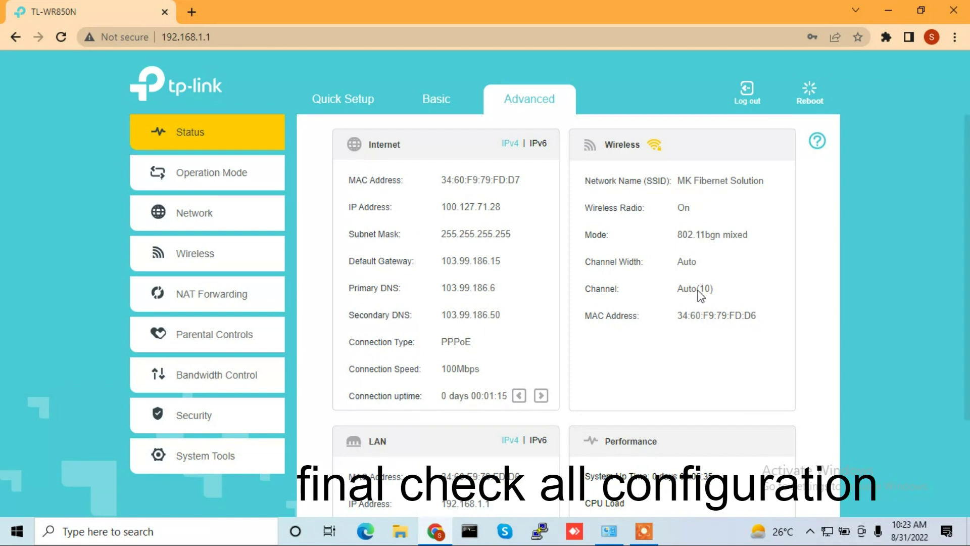
# Scroll the Status page to review the LAN and Performance details
pyautogui.scroll(-3, 556, 384)
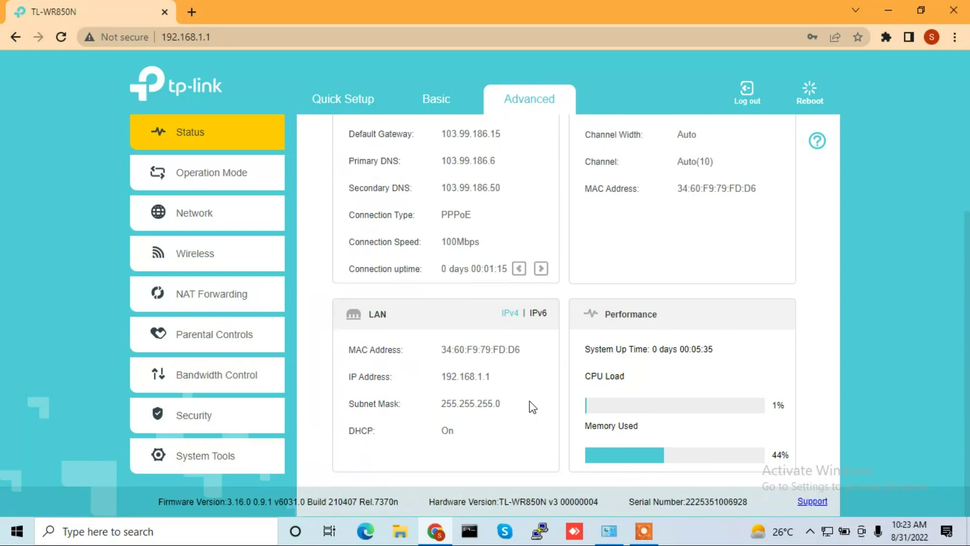
pyautogui.moveTo(968, 372); pyautogui.dragTo(969, 437)
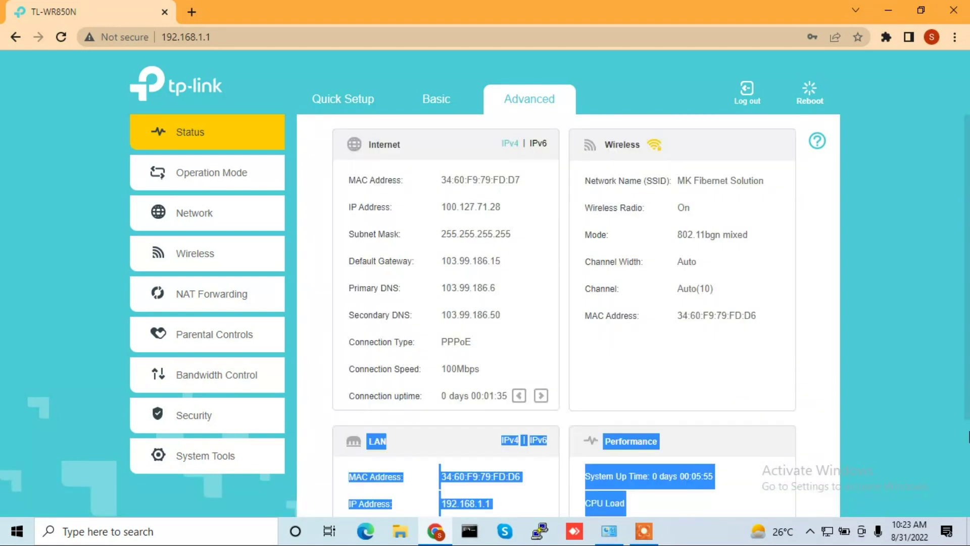
pyautogui.click(801, 230)
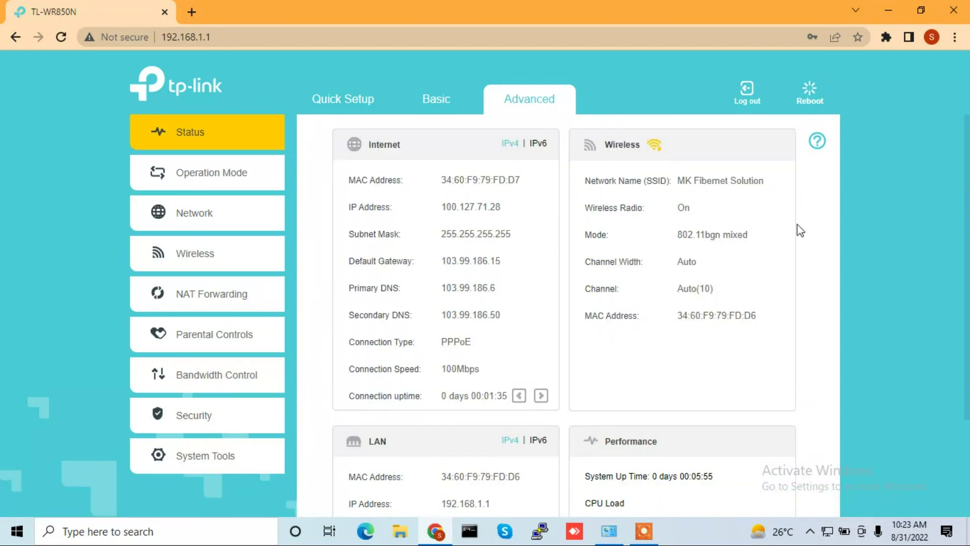
pyautogui.click(644, 537)
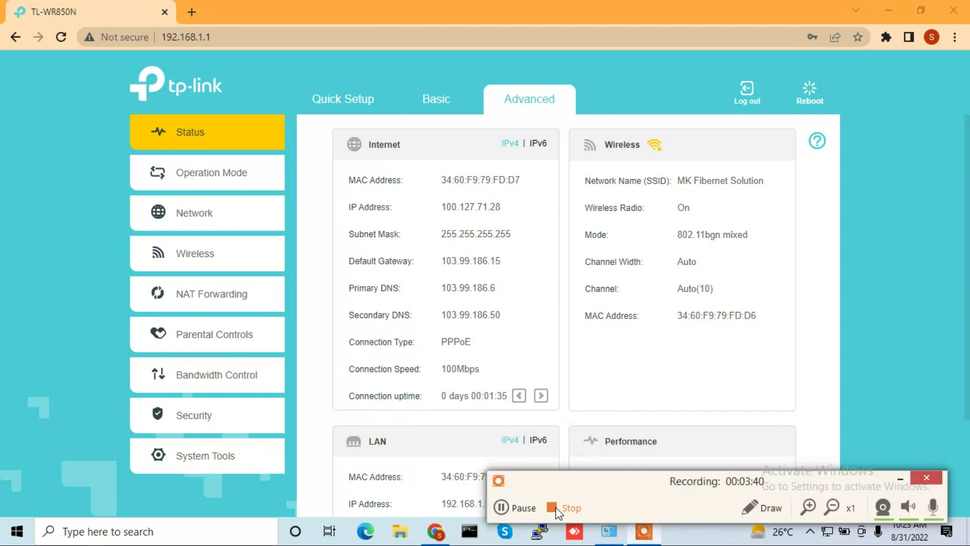